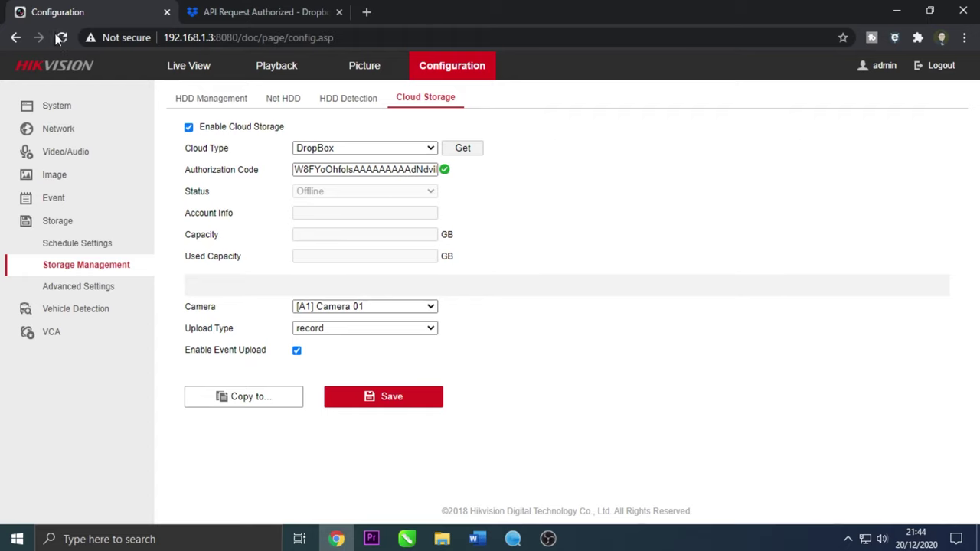
- Reload the DVR configuration page and review the HDD Management, Net HDD and HDD Detection settings before returning to Cloud Storage
click(62, 37)
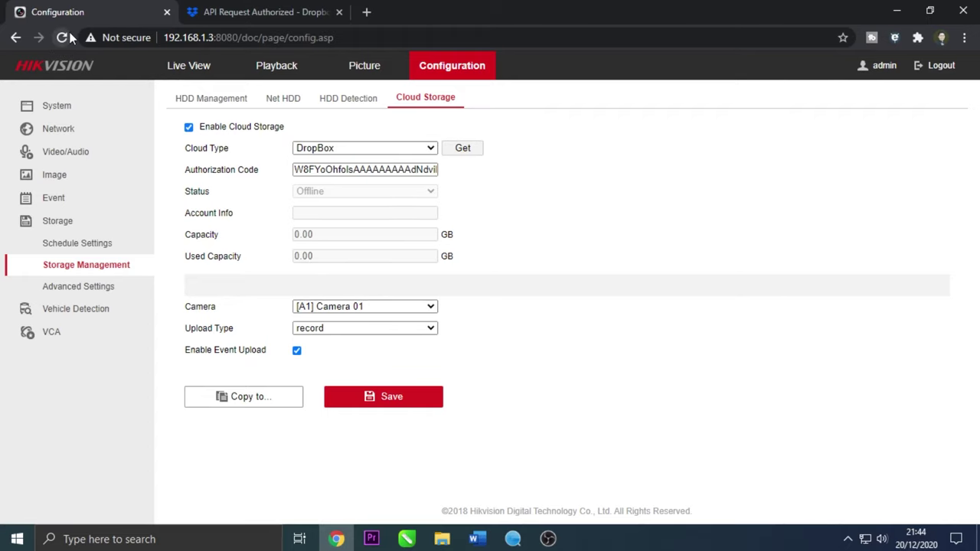
click(207, 101)
click(286, 100)
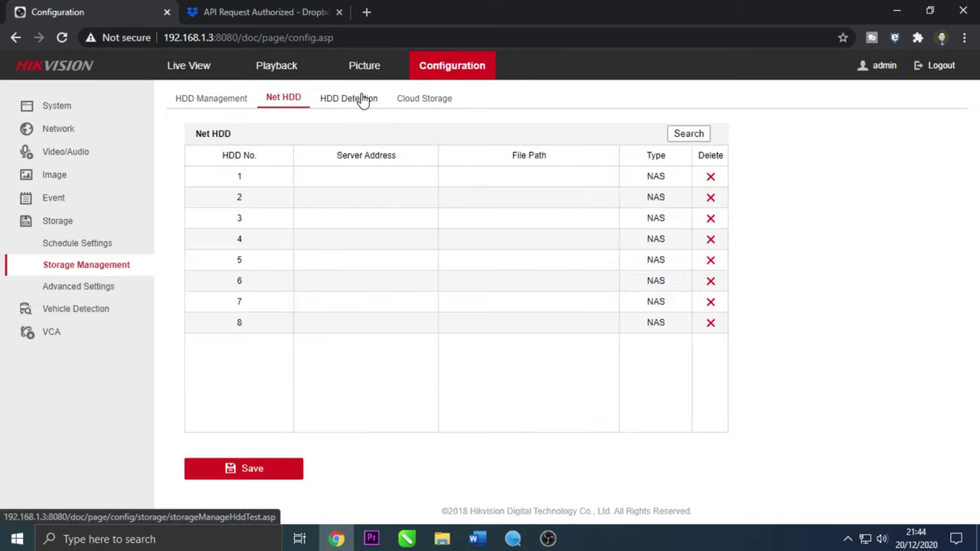
click(352, 98)
click(434, 95)
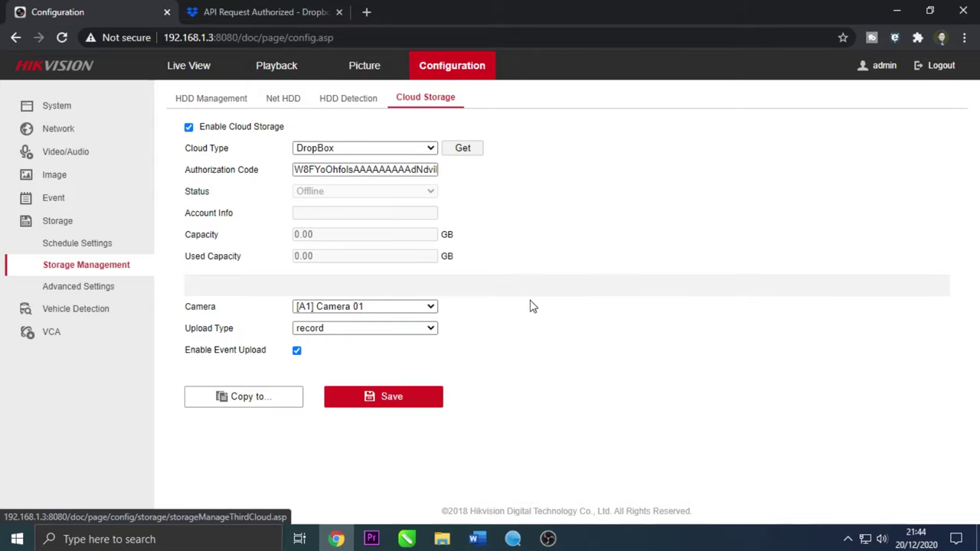
- Reload the Dropbox authorization page for TVI-HD-DVR and allow the form resubmission to request a fresh authorization code
click(266, 13)
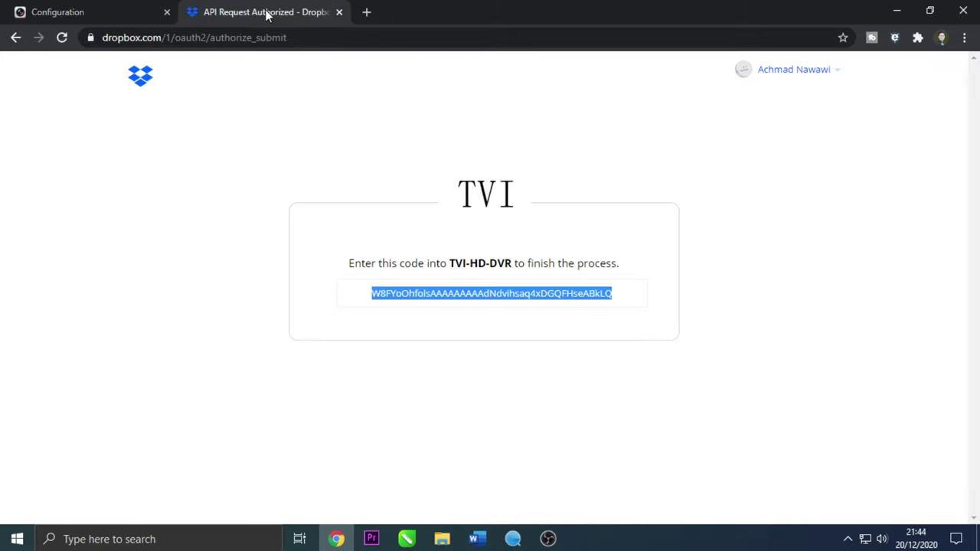
click(65, 40)
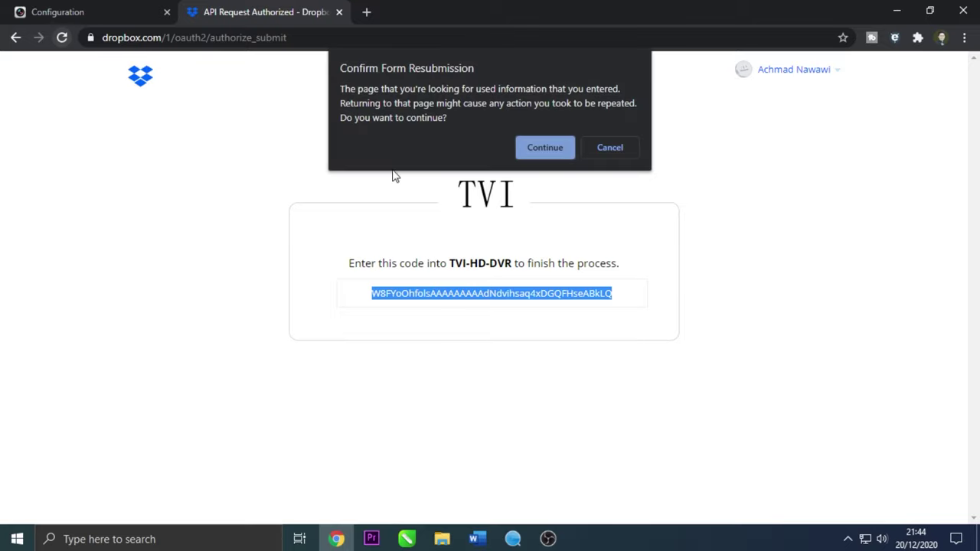
click(550, 149)
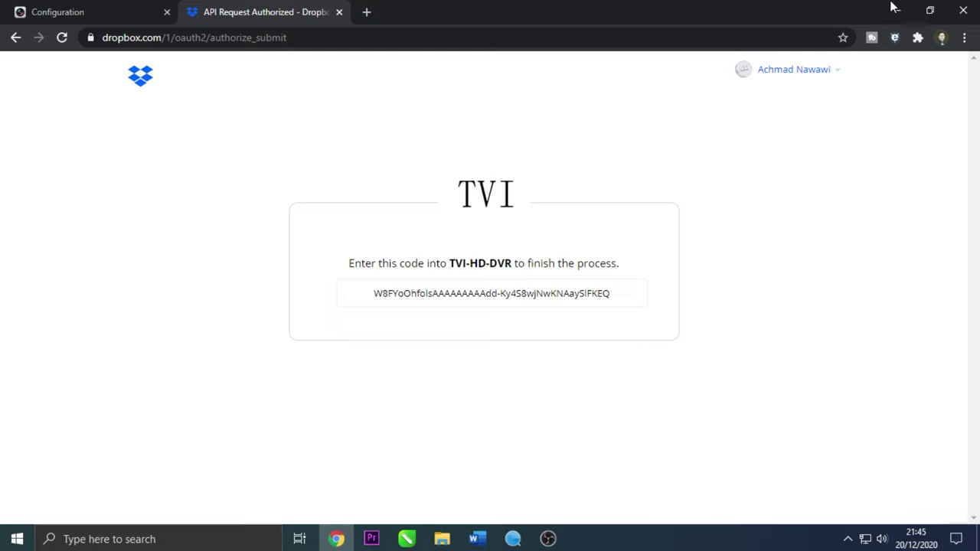
- In the DVR's basic event configuration, enable motion detection for Camera 01 and save it
click(75, 14)
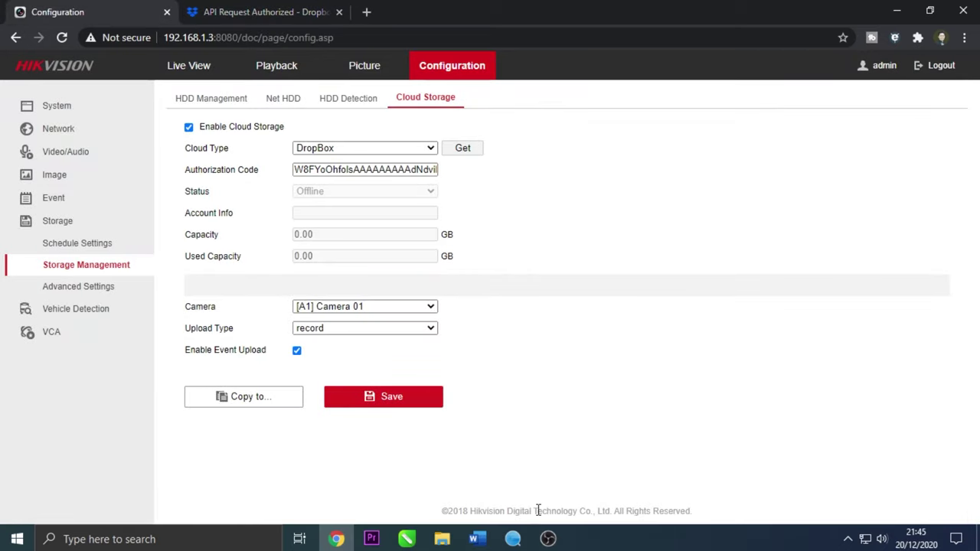
click(66, 207)
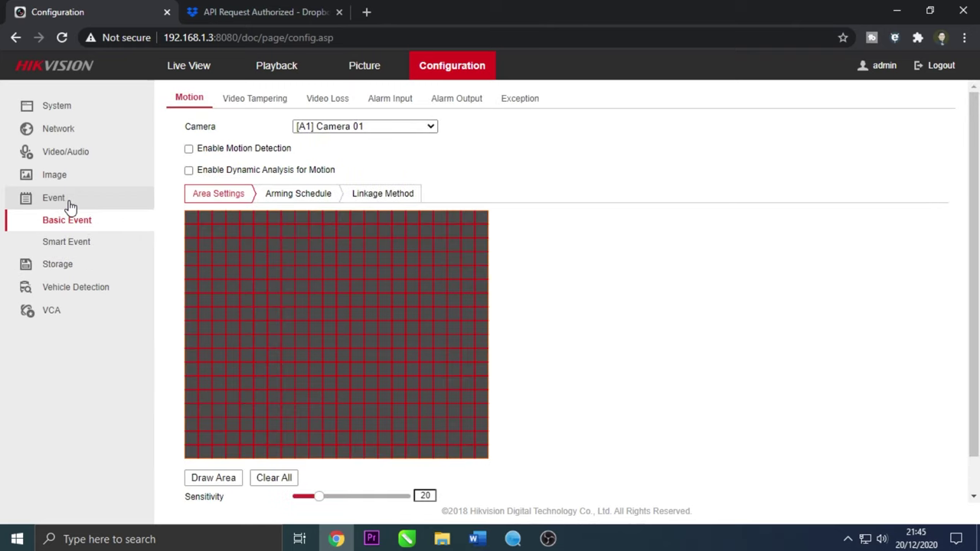
click(189, 149)
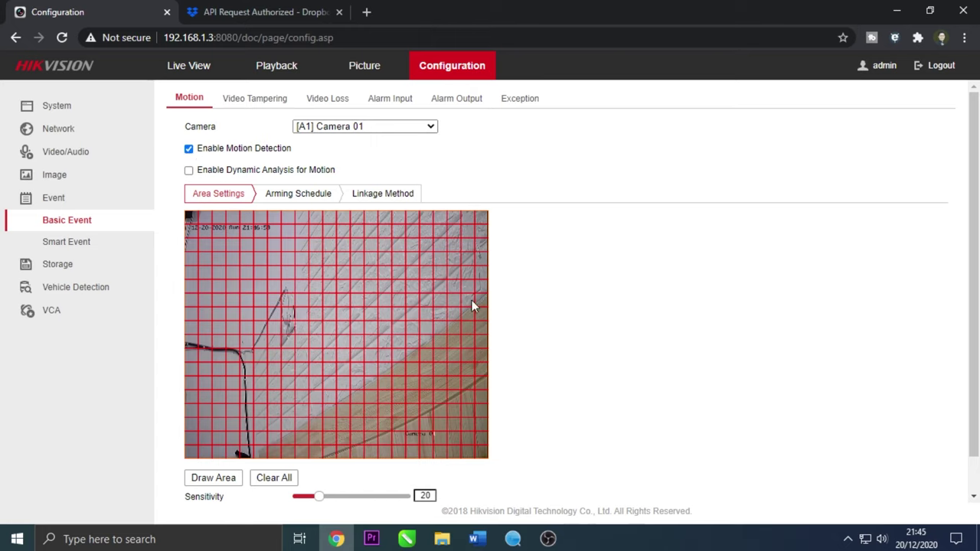
scroll(628, 319, down, 1)
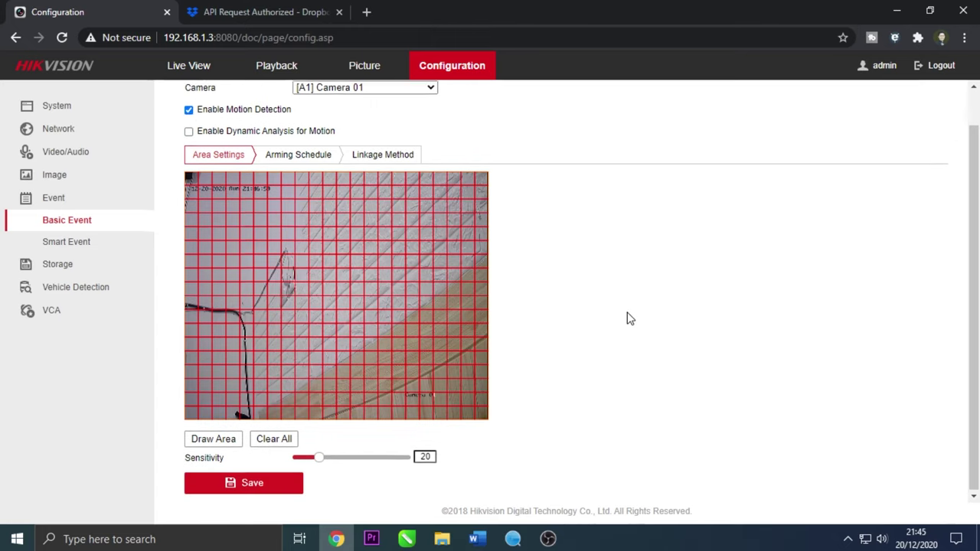
click(259, 490)
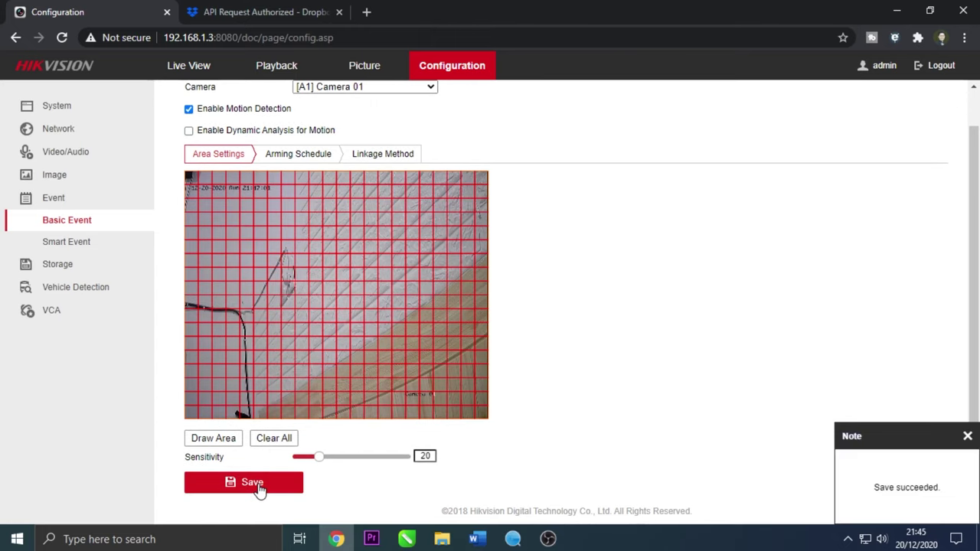
- Save Camera 01's motion linkage with Upload Pictures to Cloud, Trigger Alarm Output and recording on A1 selected, then return to the area settings
scroll(660, 375, up, 1)
click(383, 197)
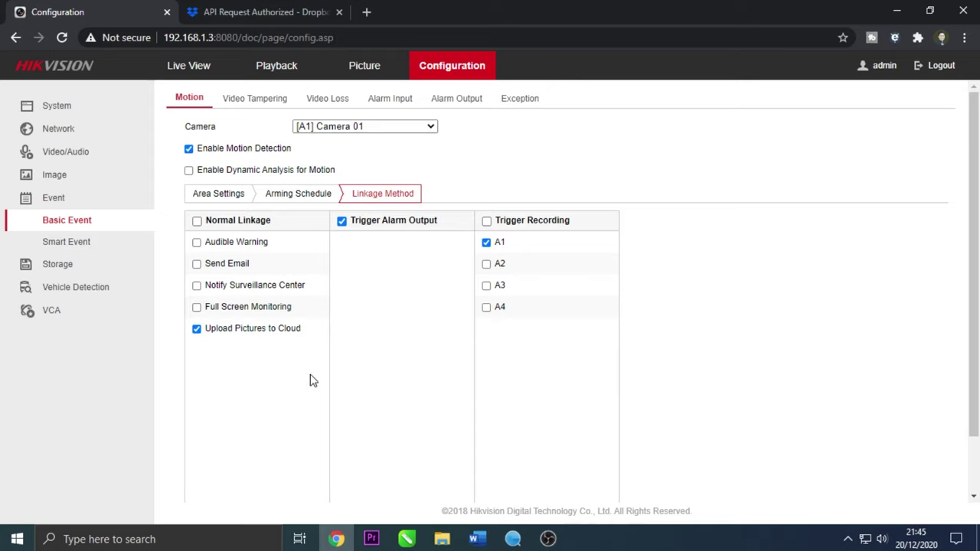
scroll(318, 374, down, 2)
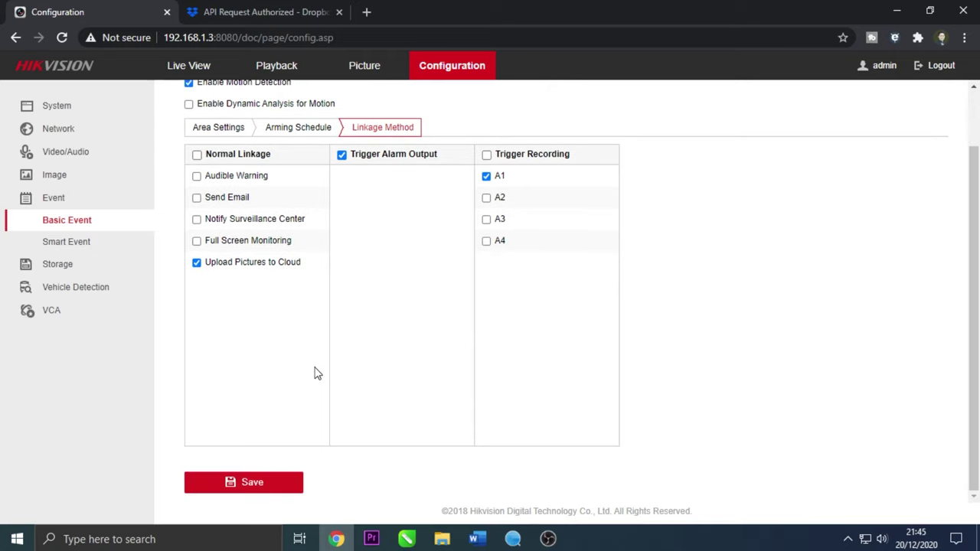
click(250, 485)
scroll(394, 392, up, 1)
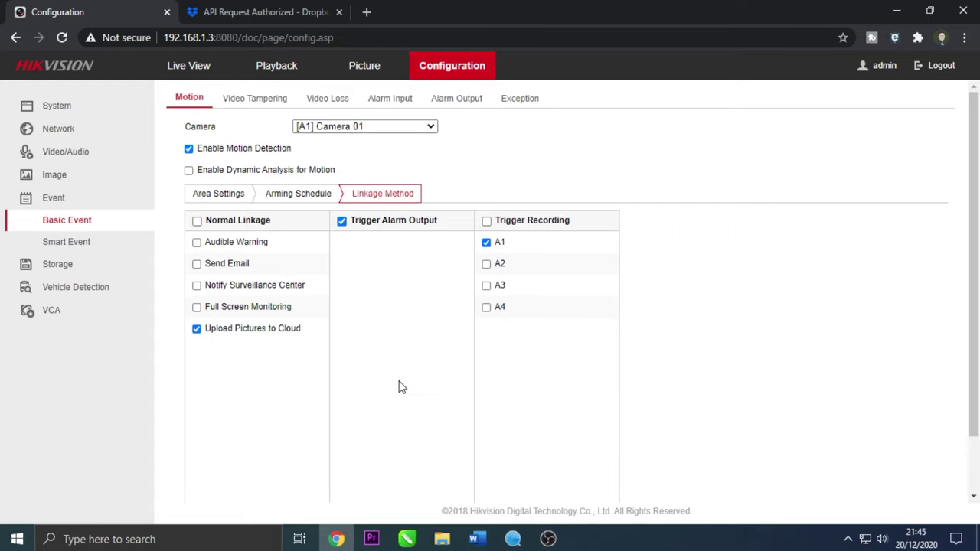
click(230, 195)
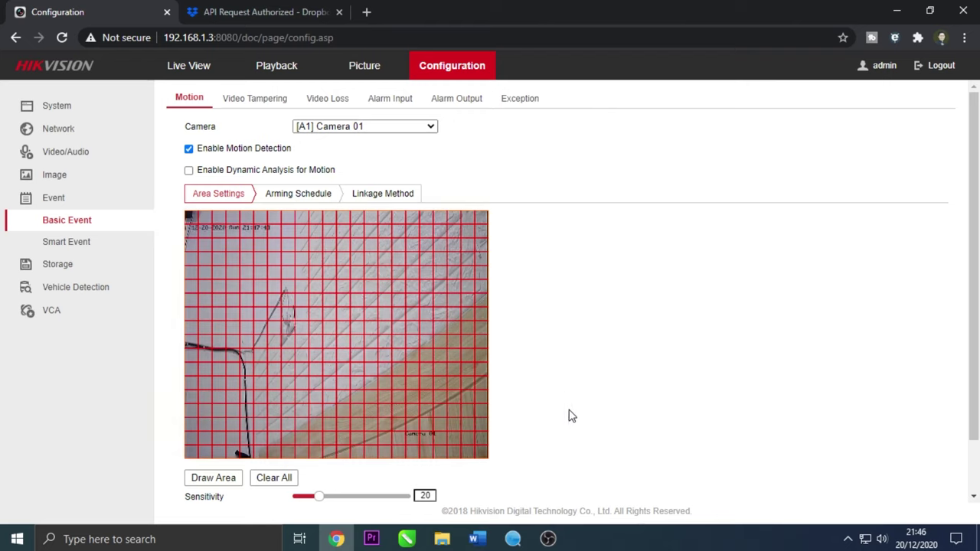
- Open Camera 01's record schedule, try Event as the recording type, and select Motion instead
click(69, 270)
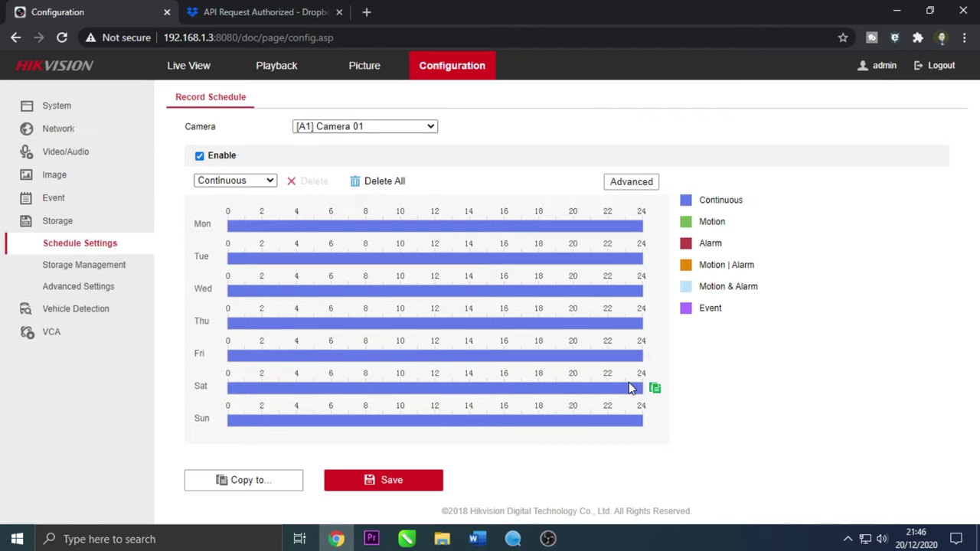
click(267, 183)
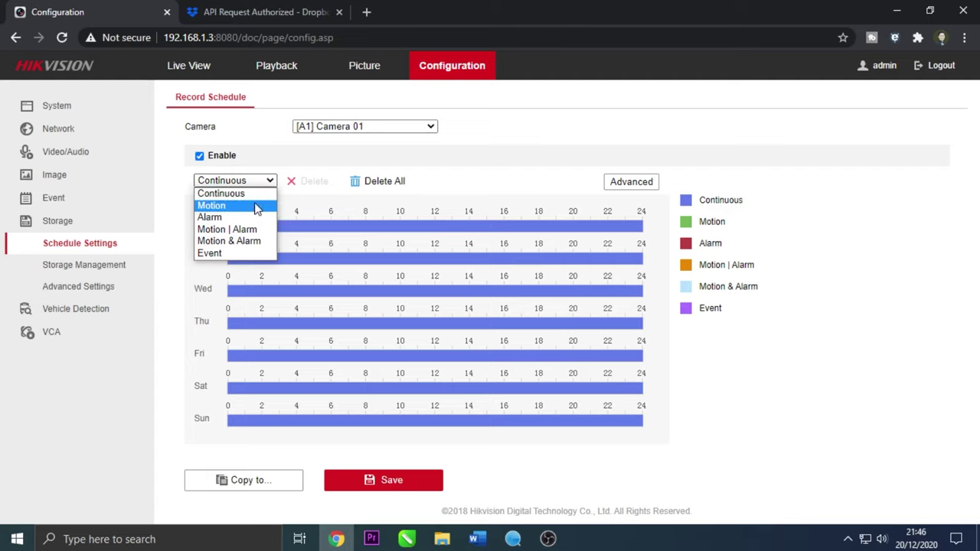
click(235, 253)
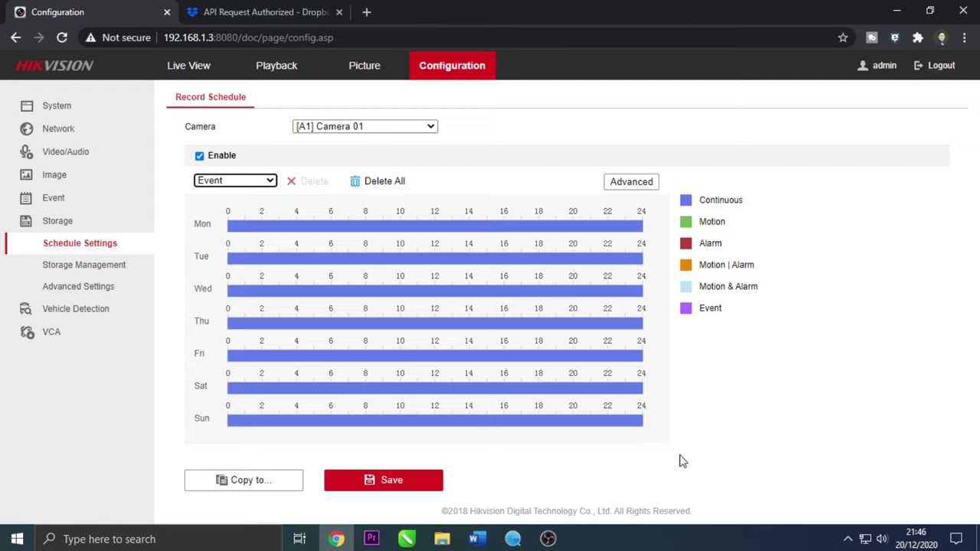
click(269, 184)
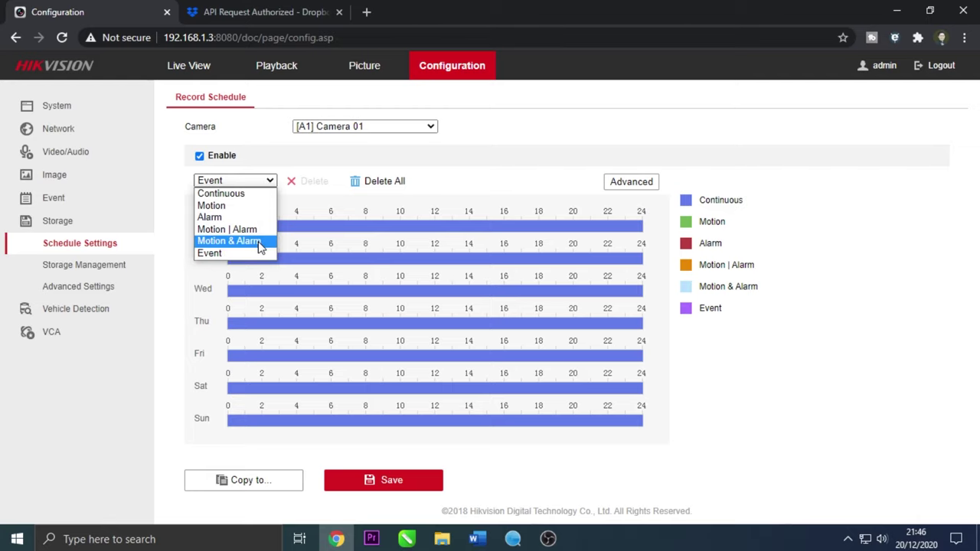
click(245, 207)
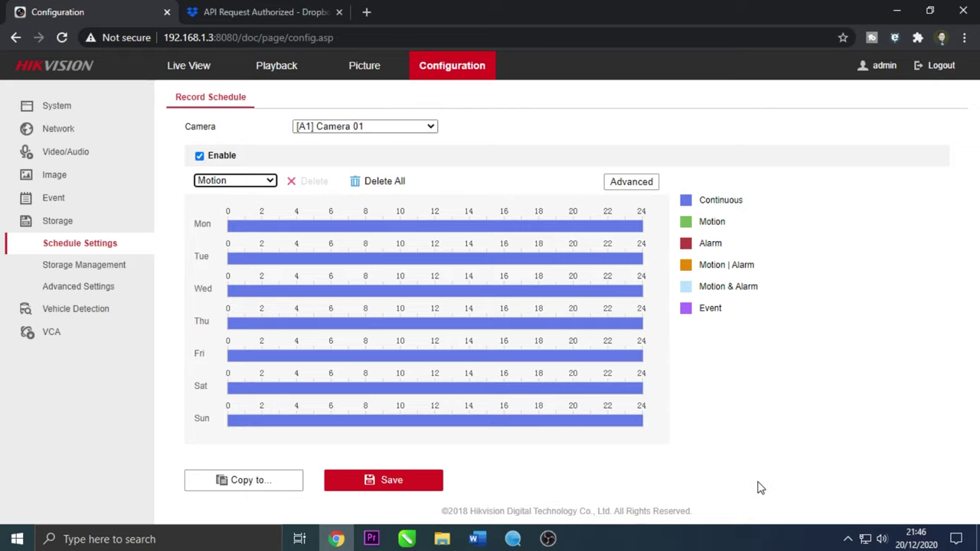
- Switch to the Dropbox page, check the account menu, and go to the file overview on dropbox.com
click(266, 13)
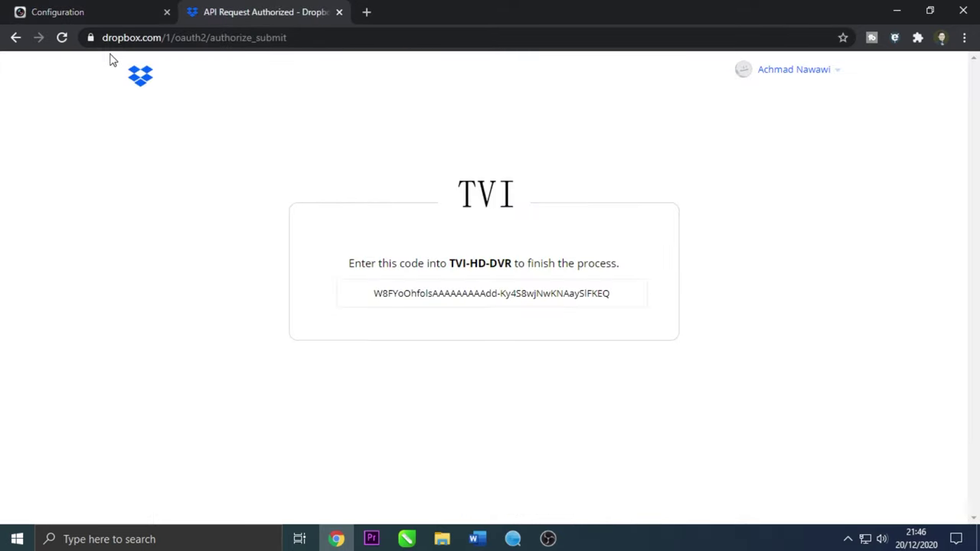
click(836, 74)
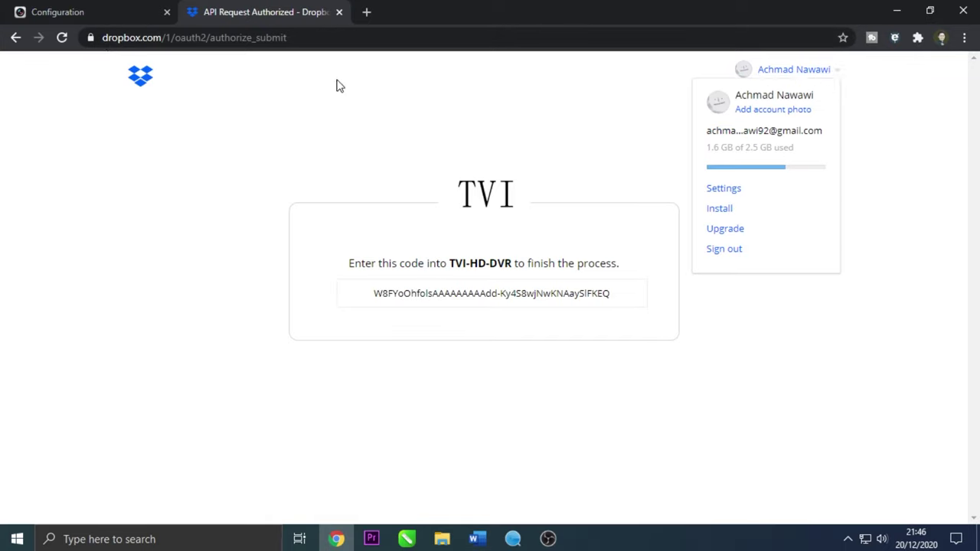
click(334, 38)
click(334, 38)
key(BackSpace)
key(BackSpace)
key(BackSpace)
key(BackSpace)
key(BackSpace)
key(BackSpace)
key(BackSpace)
key(BackSpace)
key(BackSpace)
key(BackSpace)
key(BackSpace)
key(BackSpace)
key(BackSpace)
key(BackSpace)
key(BackSpace)
key(BackSpace)
key(BackSpace)
key(BackSpace)
key(BackSpace)
key(BackSpace)
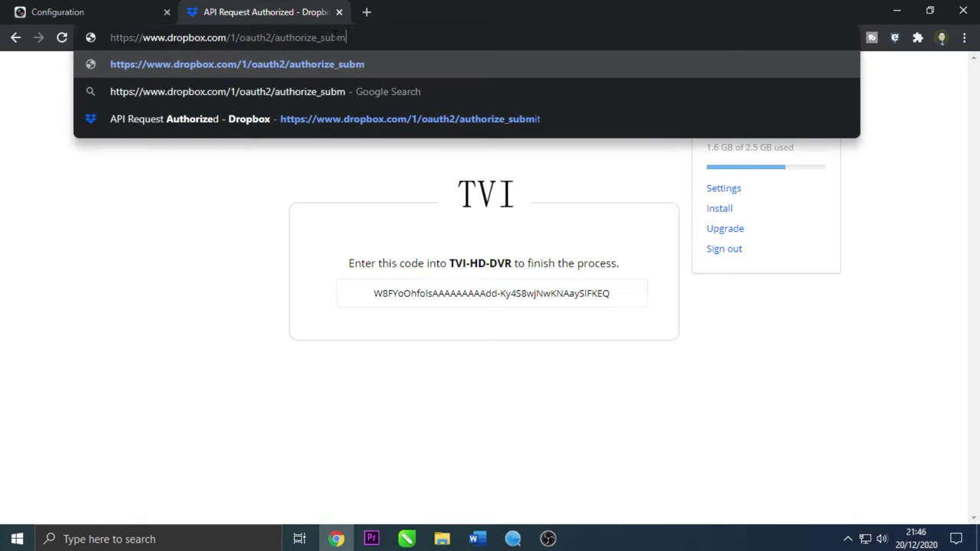
key(Return)
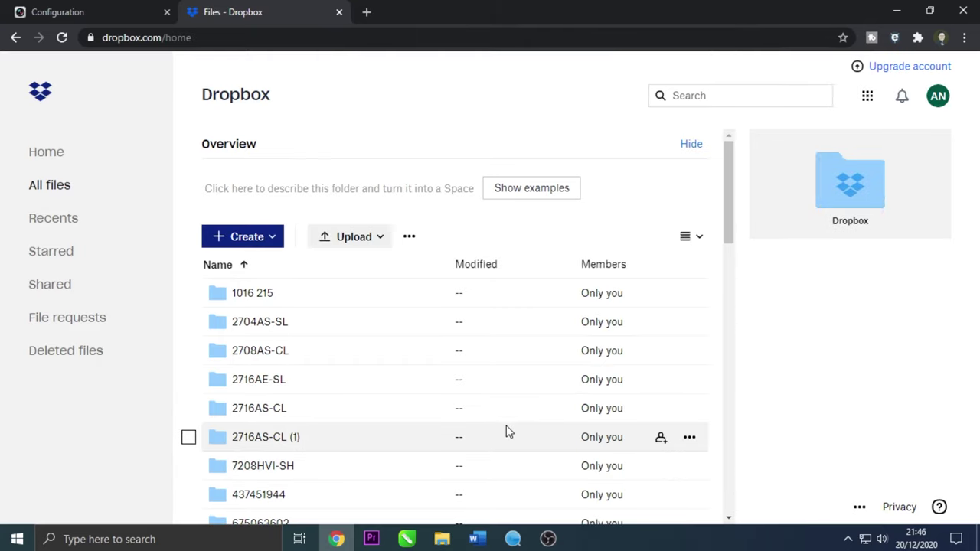
- Find the snapshot folder in the Dropbox file list and open its 20201220 subfolder, down to the A1 folder
scroll(505, 437, down, 5)
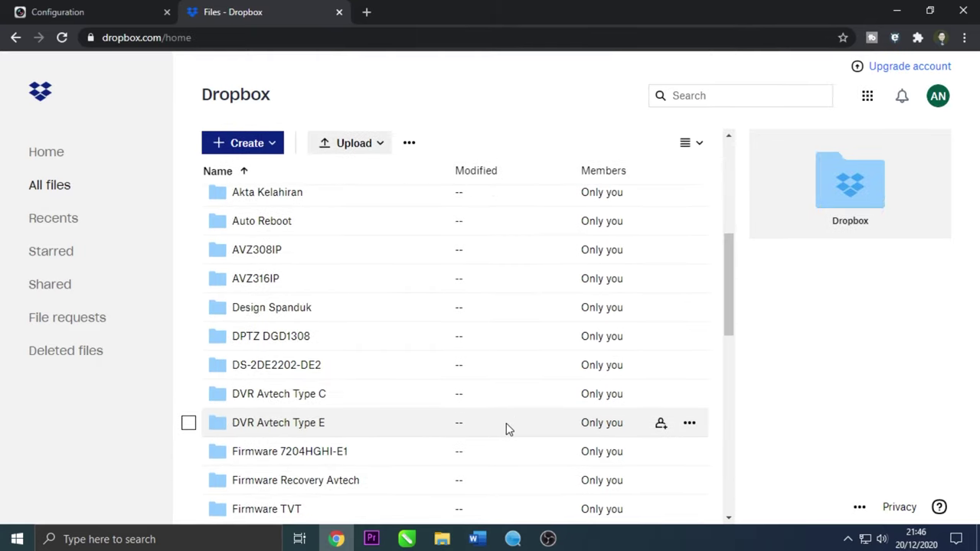
scroll(506, 429, down, 4)
scroll(505, 429, down, 3)
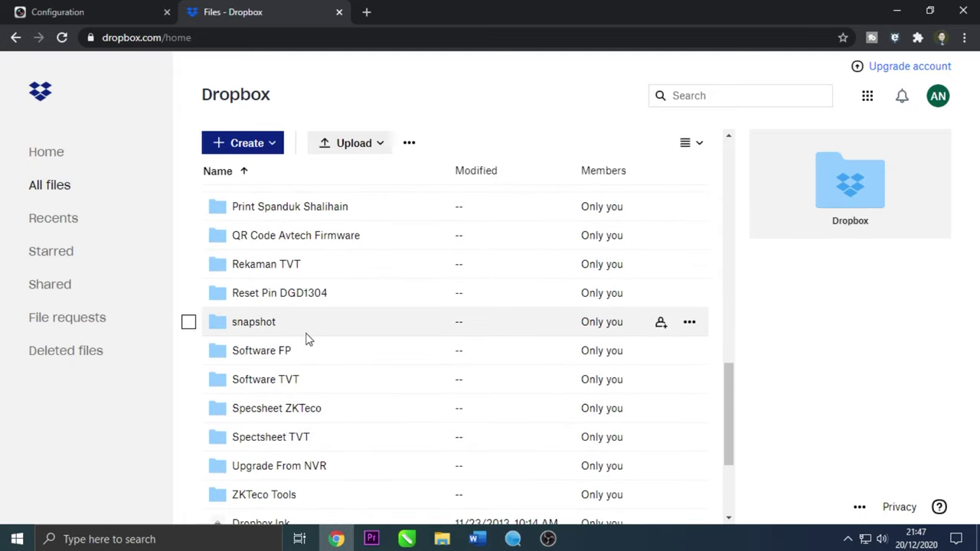
click(247, 331)
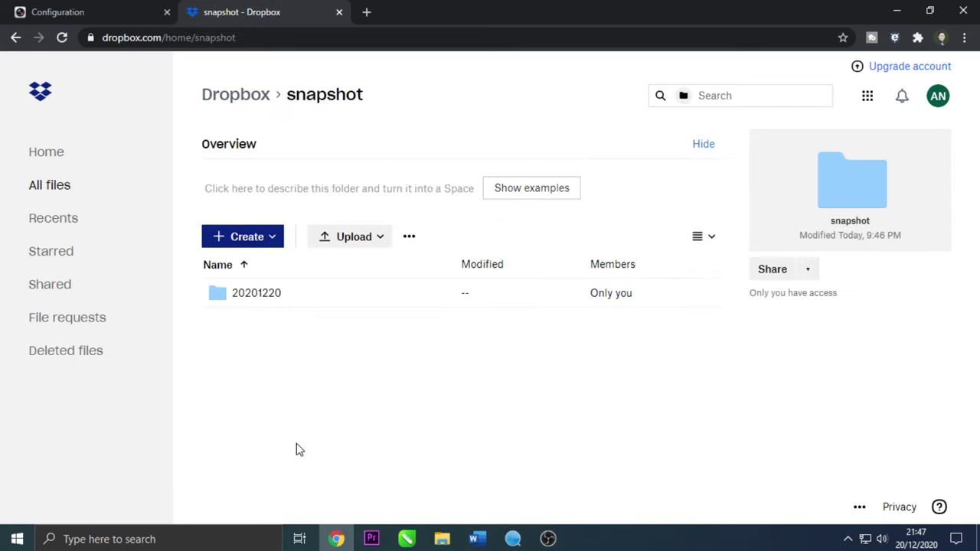
click(250, 294)
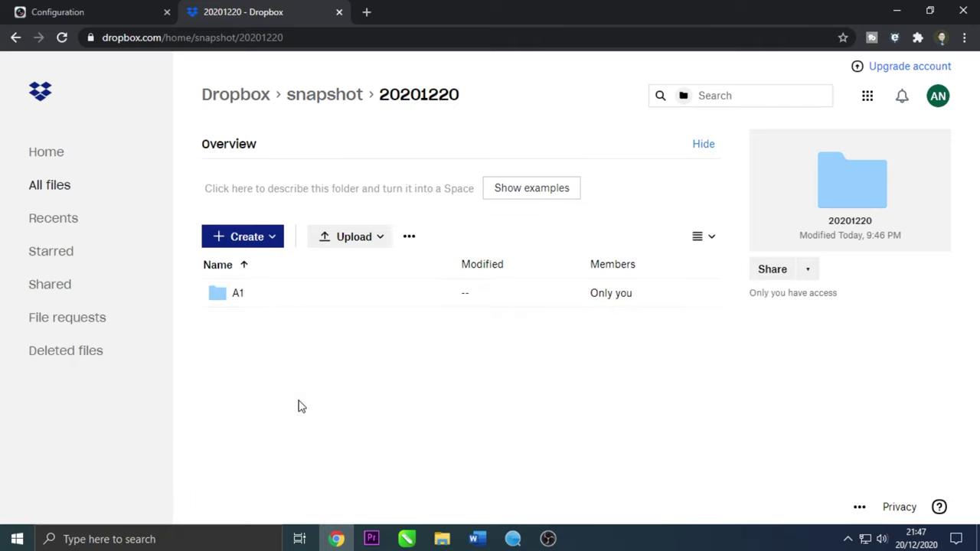
click(238, 294)
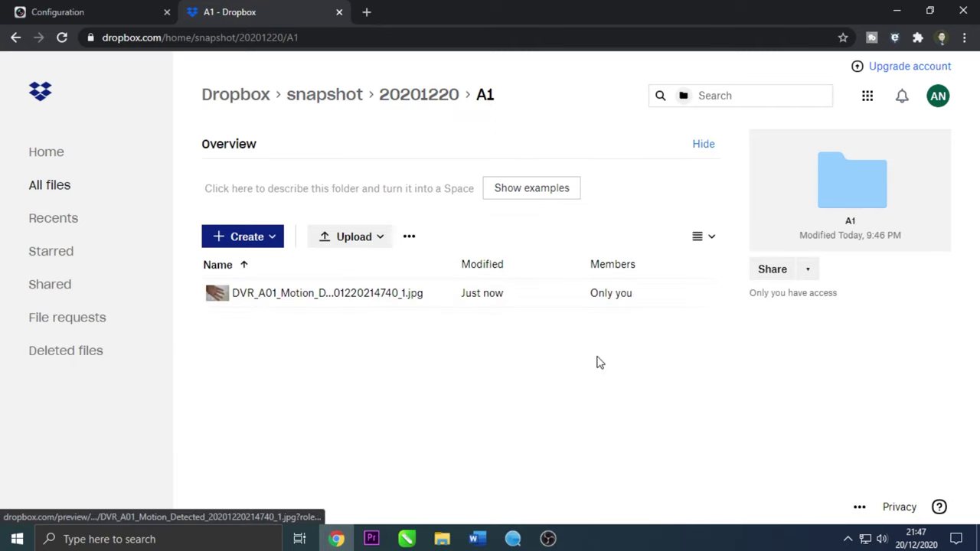
click(323, 295)
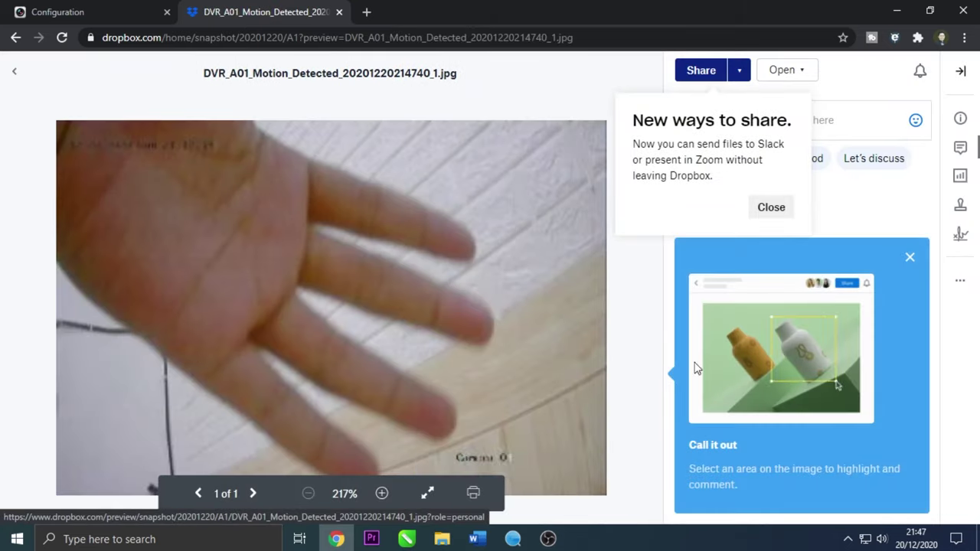
click(770, 207)
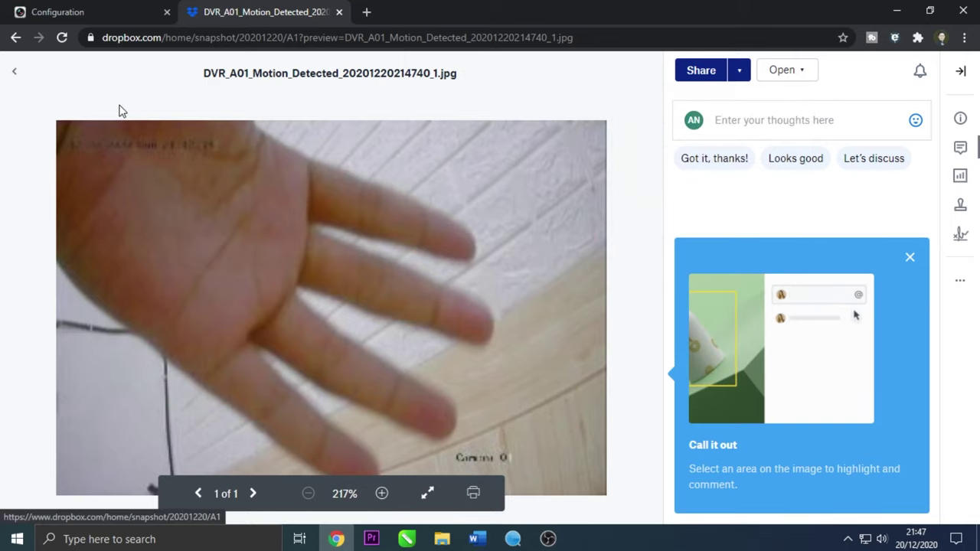
click(14, 72)
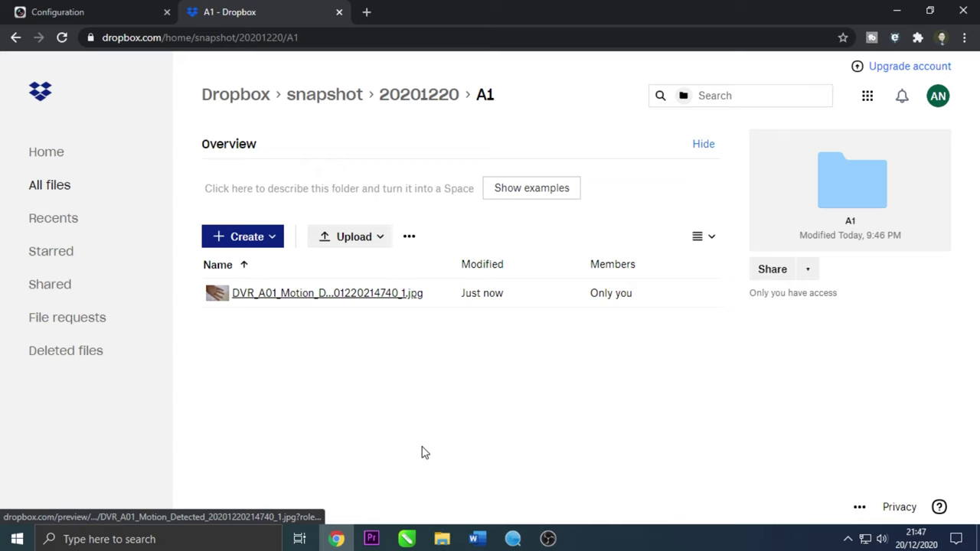
- Review Camera 01's motion detection settings on the DVR and return to the A1 folder in Dropbox
click(19, 14)
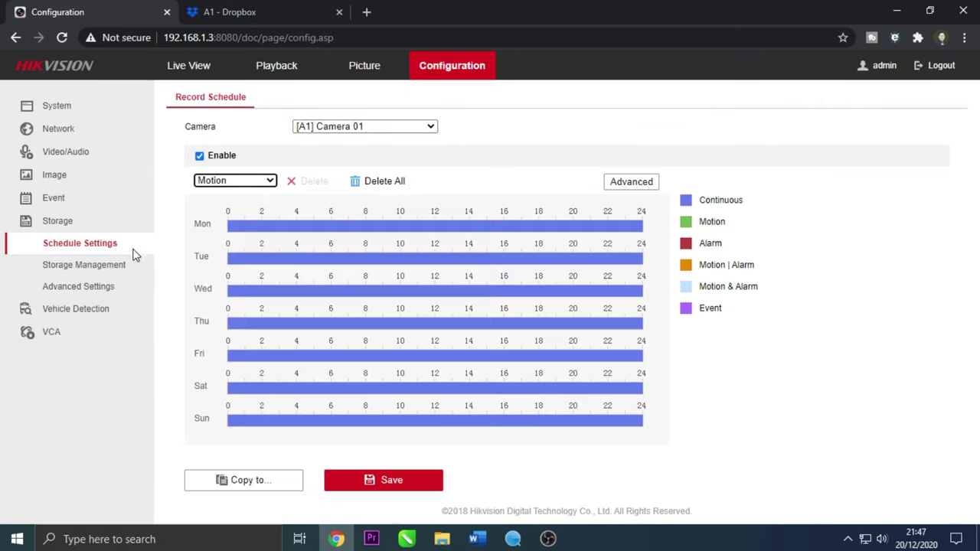
click(68, 201)
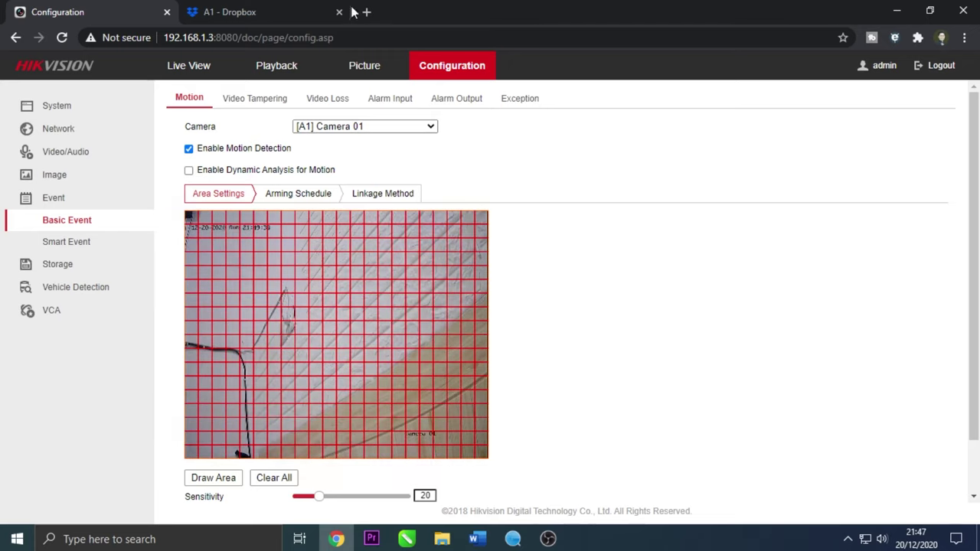
click(232, 12)
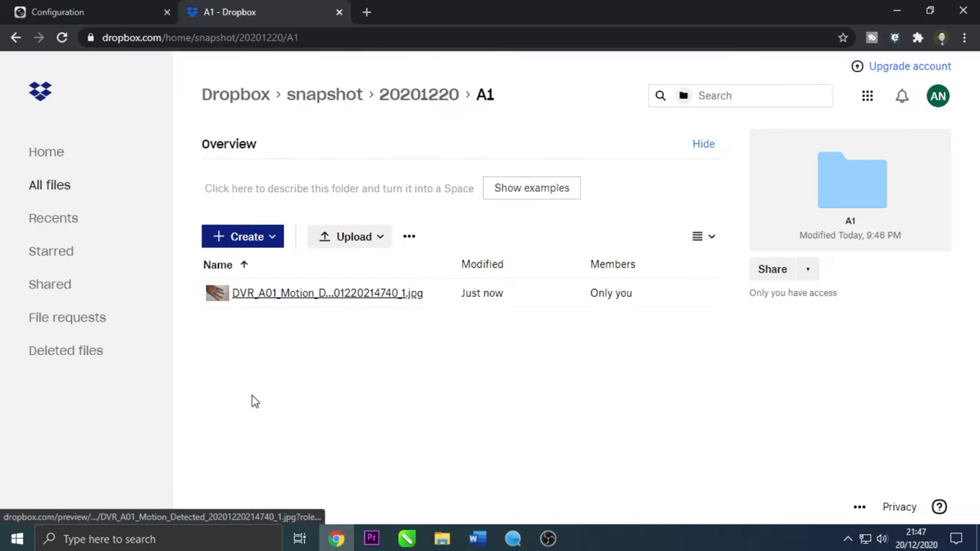
click(63, 38)
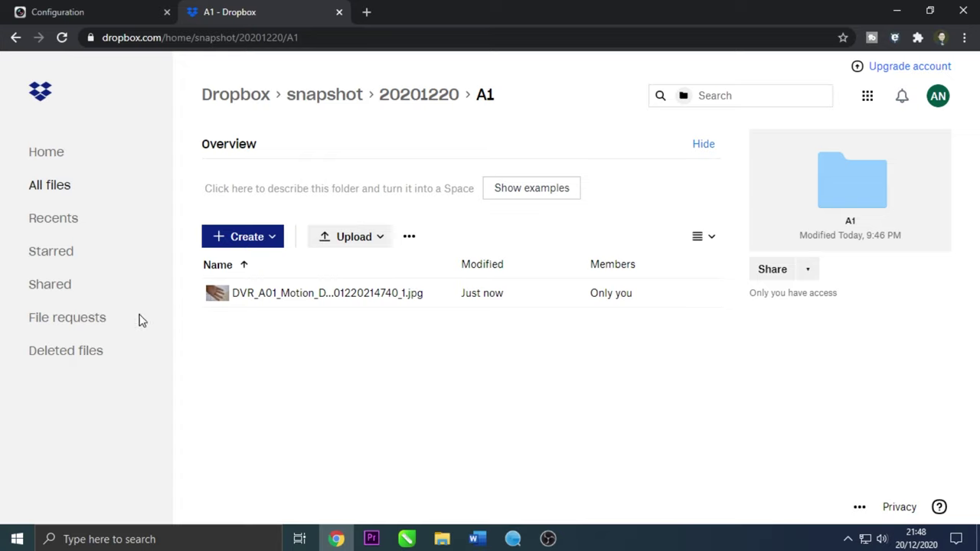
click(274, 297)
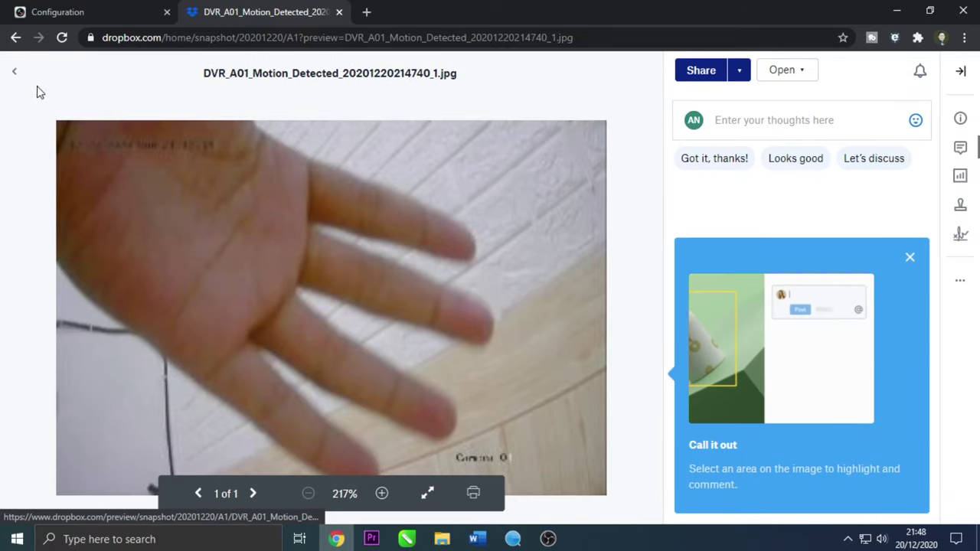
click(17, 76)
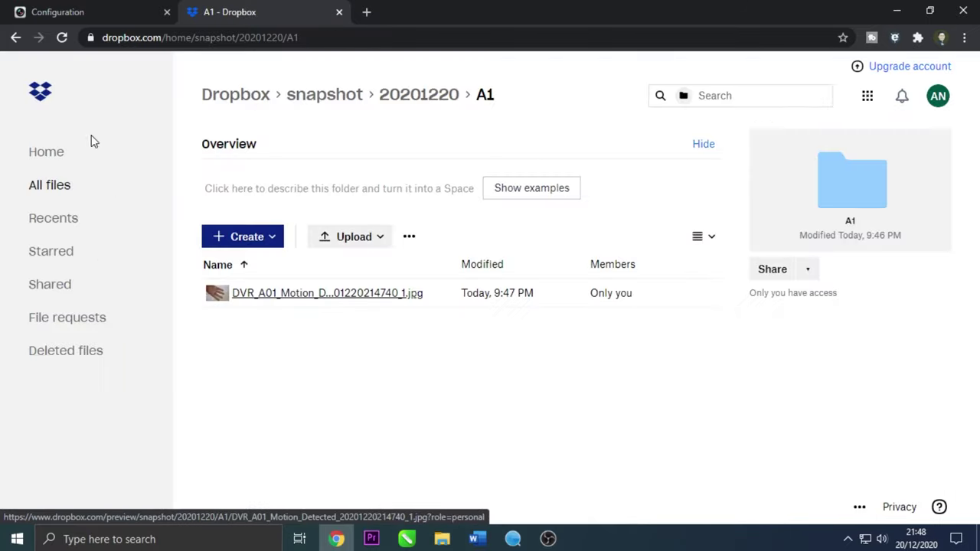
click(241, 97)
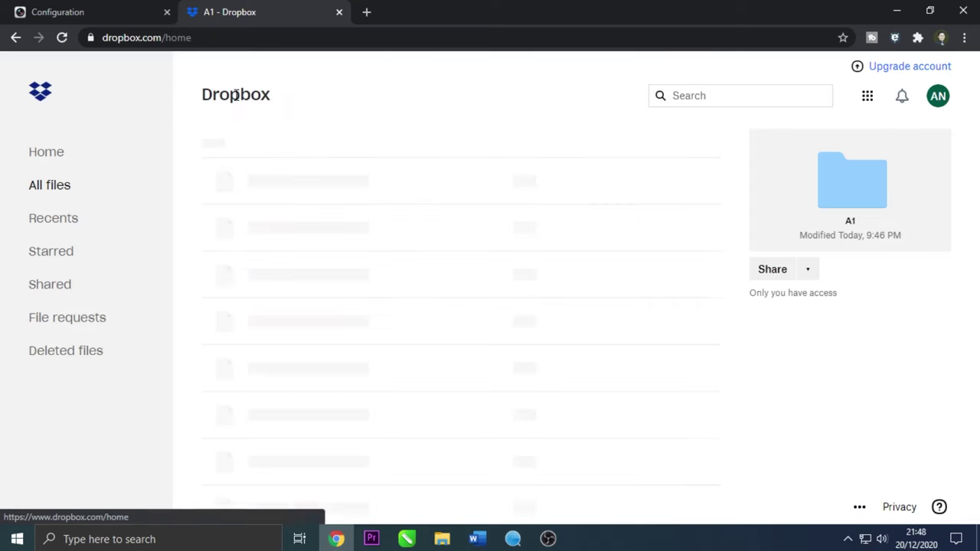
scroll(412, 331, down, 6)
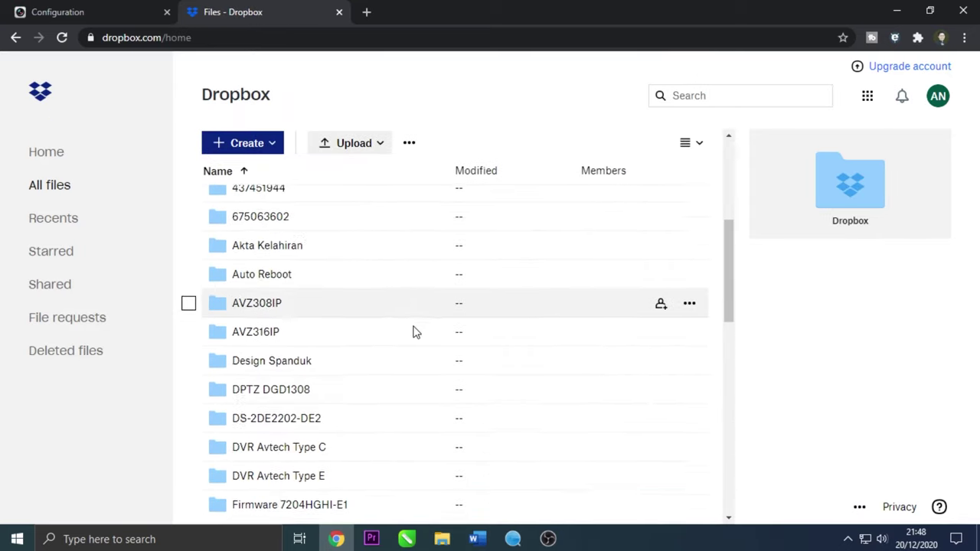
scroll(413, 331, down, 5)
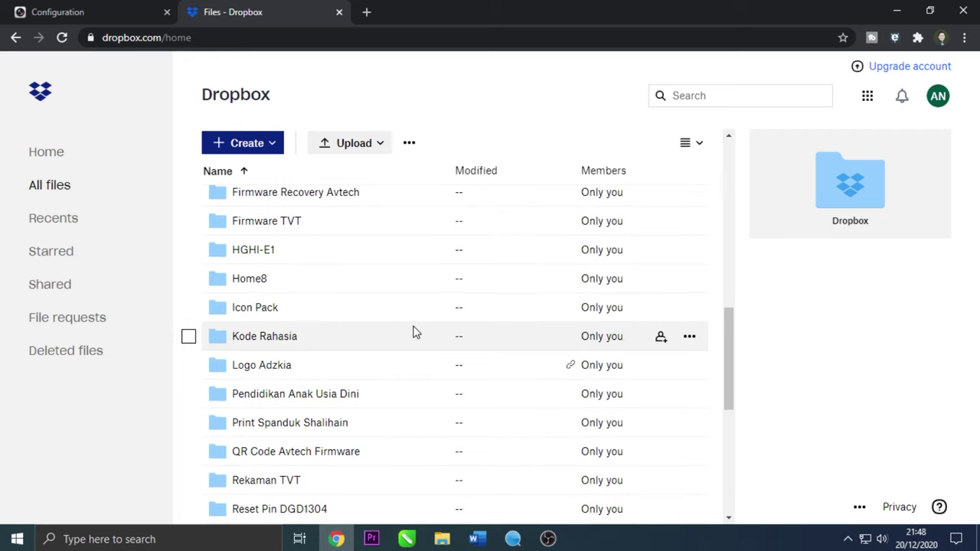
scroll(413, 330, down, 2)
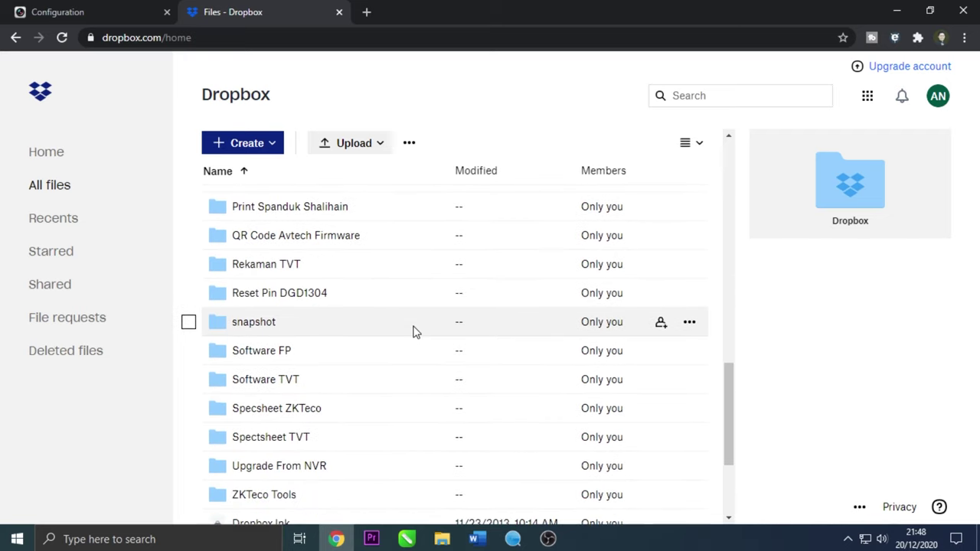
click(309, 330)
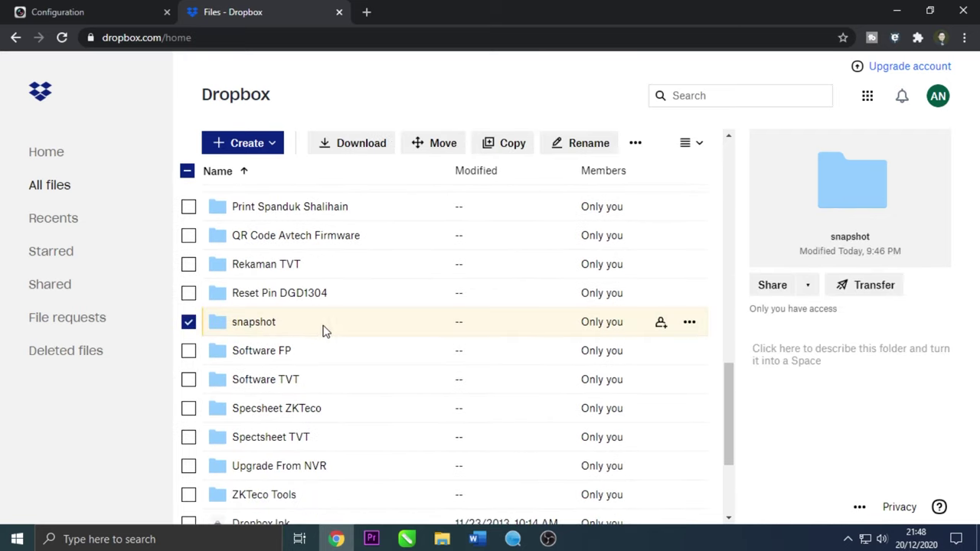
double_click(323, 331)
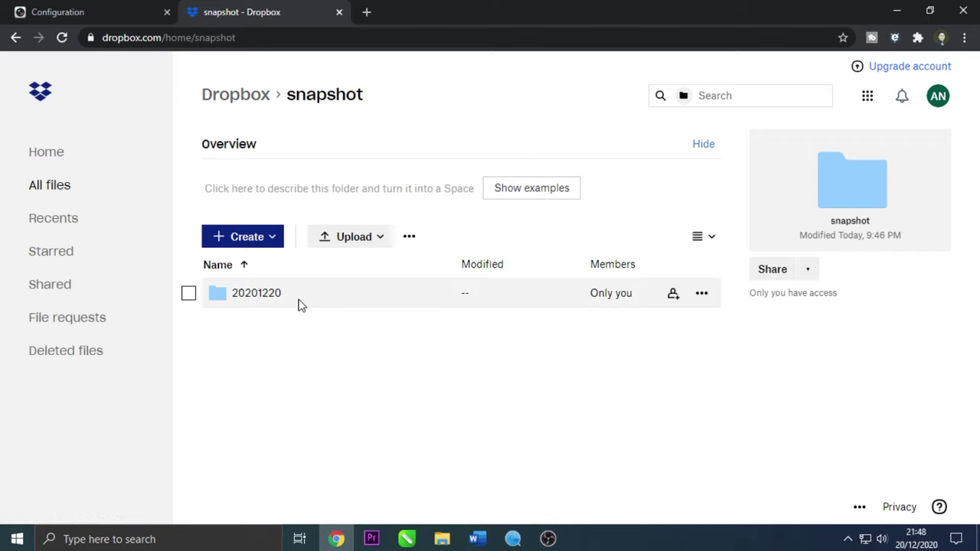
double_click(300, 304)
double_click(299, 304)
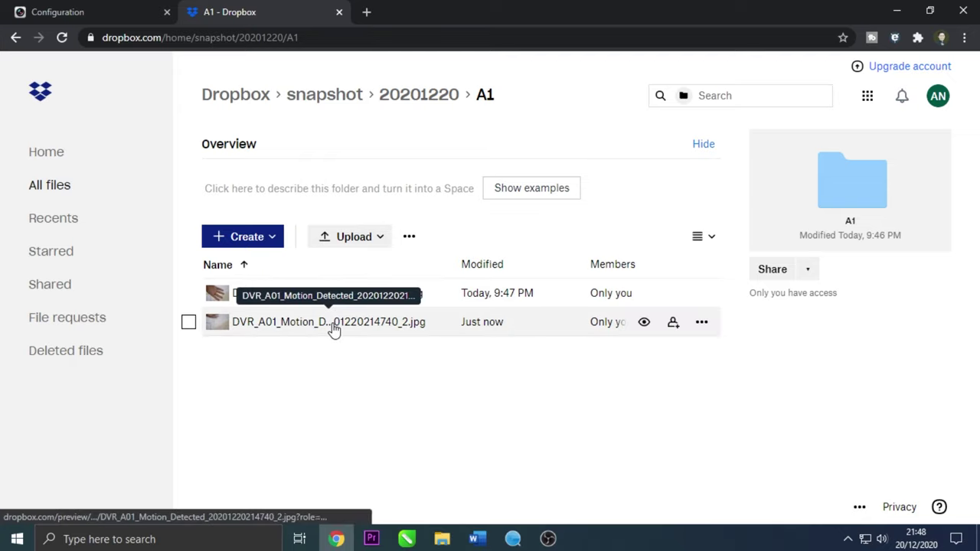
click(333, 327)
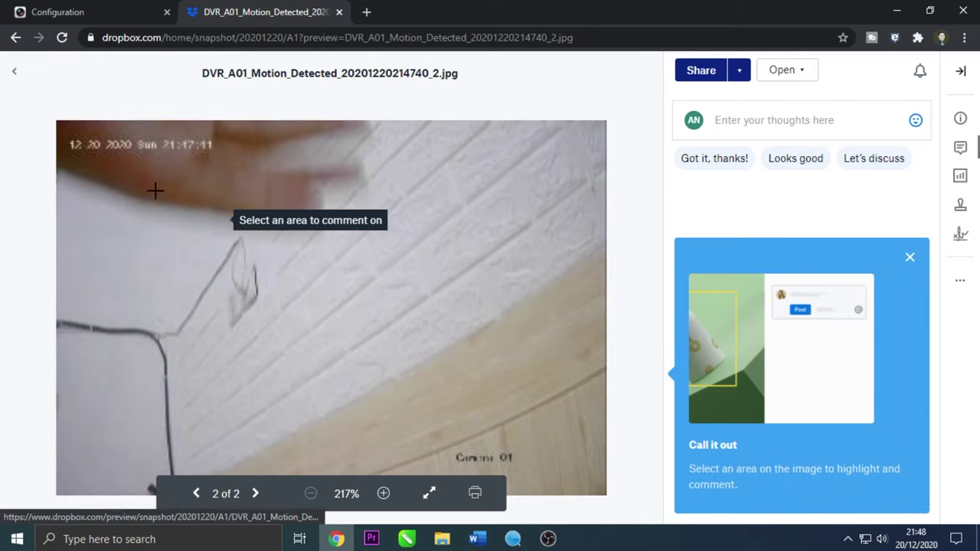
click(14, 71)
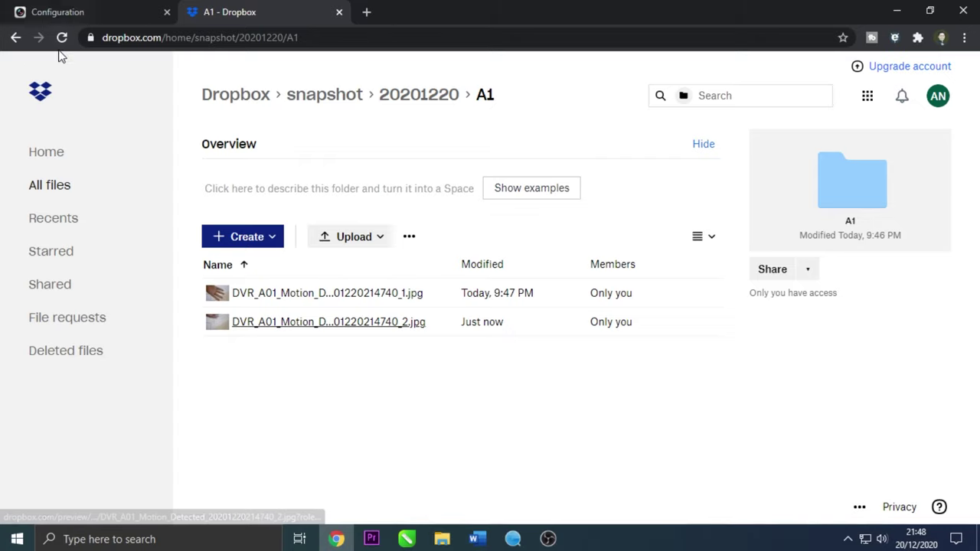
- Go back to the list of all Dropbox files and browse through snapshot and 20201220 to the A1 folder
click(63, 189)
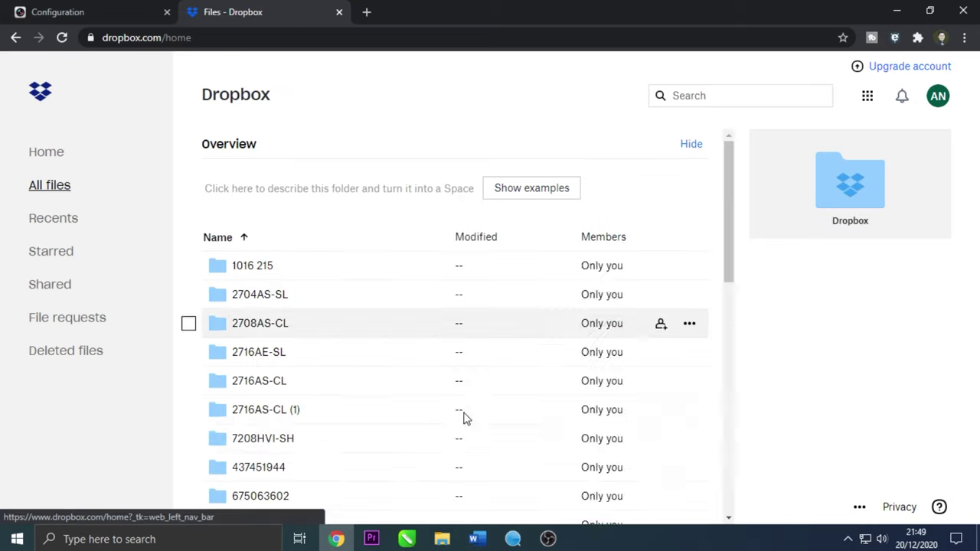
scroll(582, 490, down, 9)
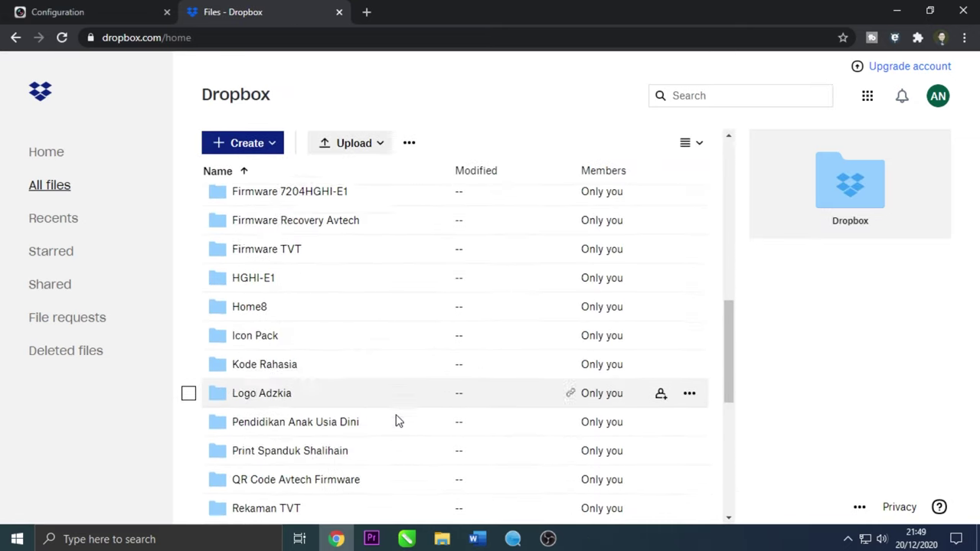
scroll(366, 419, down, 3)
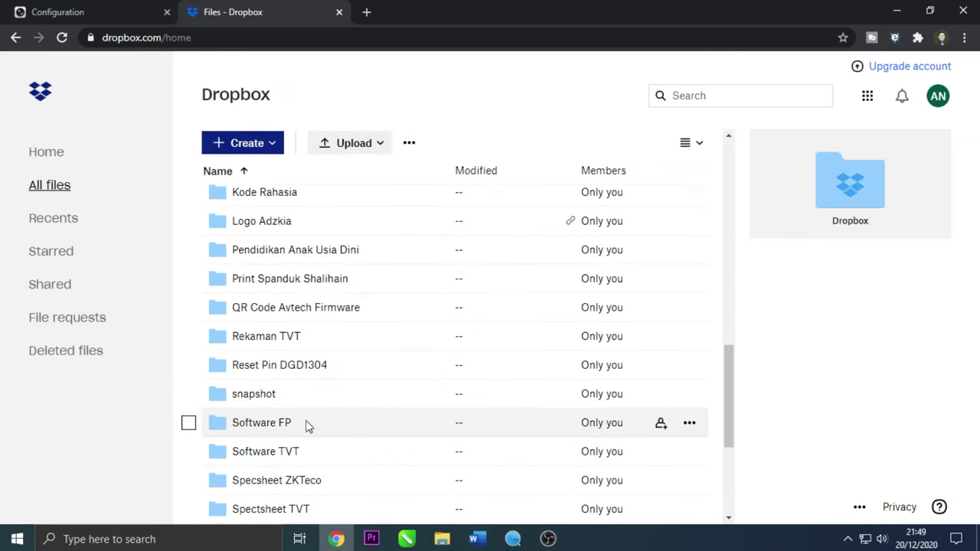
click(269, 398)
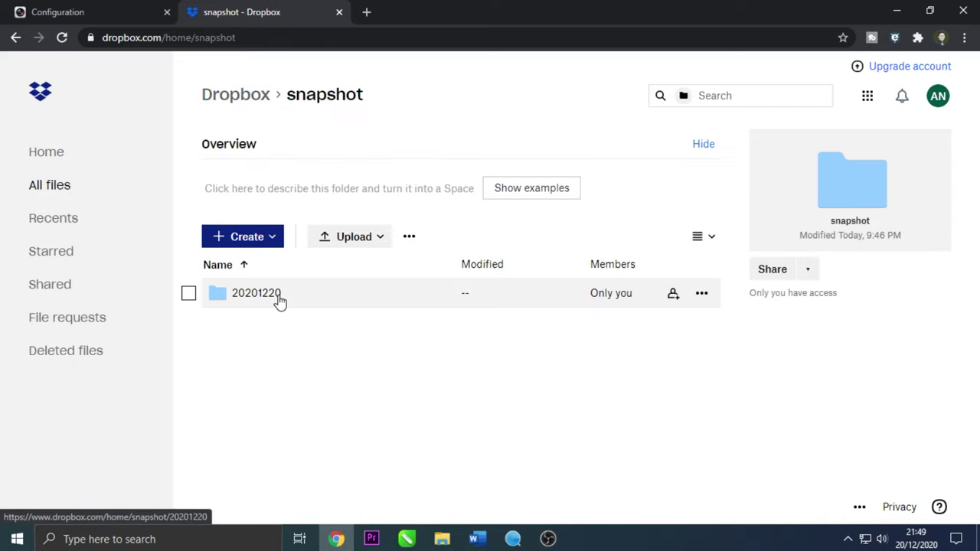
click(278, 300)
double_click(283, 301)
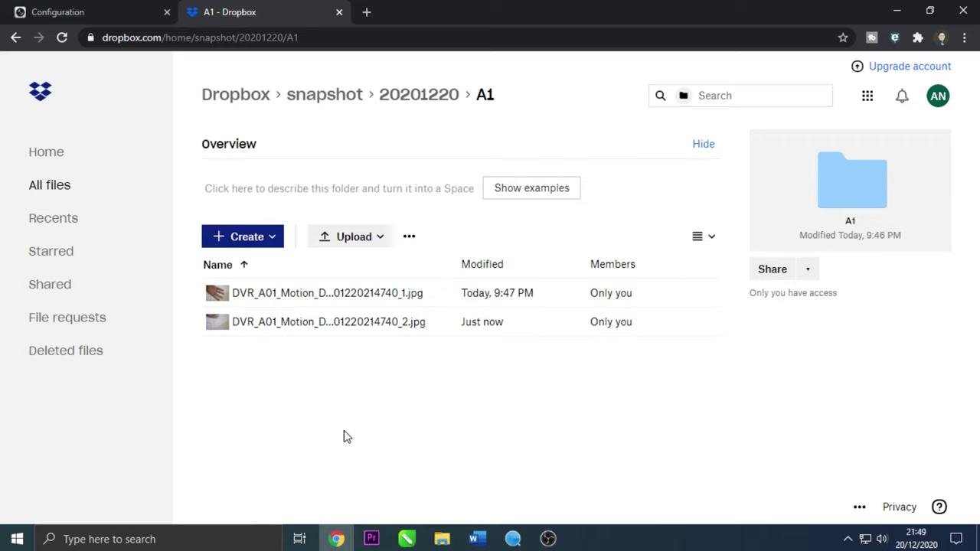
- Switch to the DVR configuration page and save Camera 01's DropBox cloud storage settings with upload type record and event upload enabled
click(72, 11)
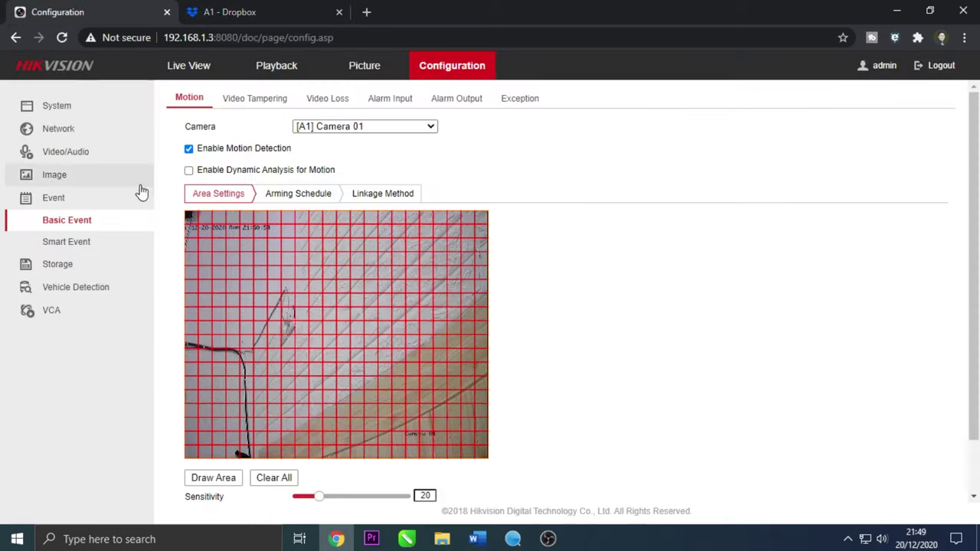
click(74, 266)
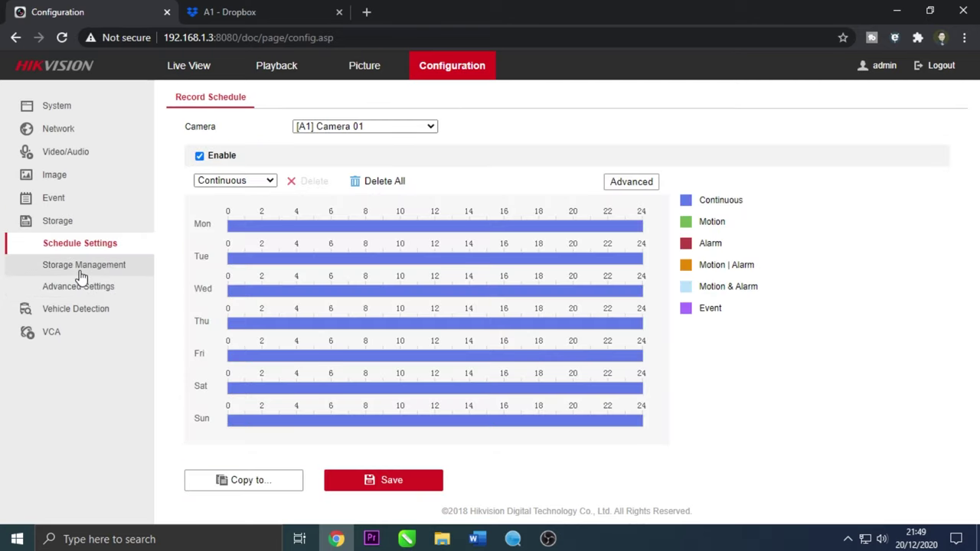
click(80, 269)
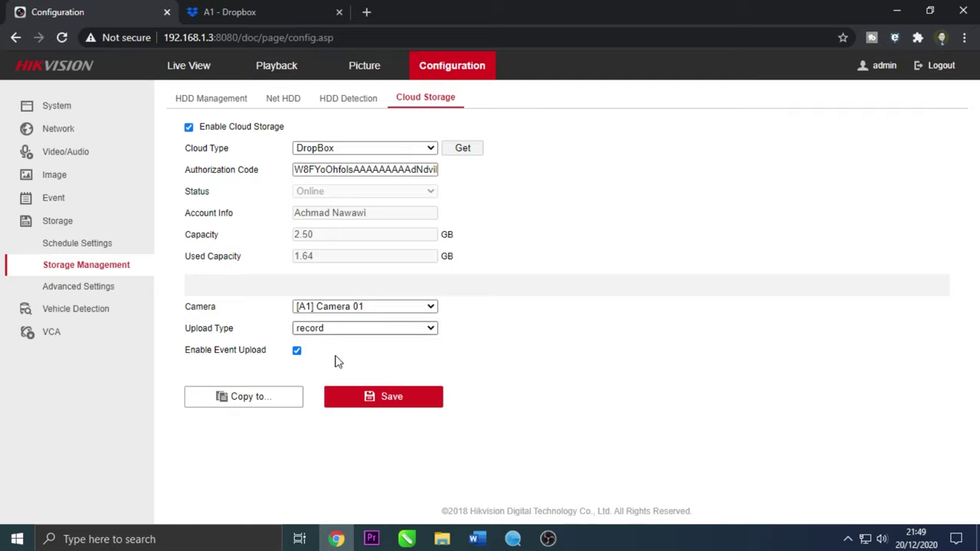
click(392, 403)
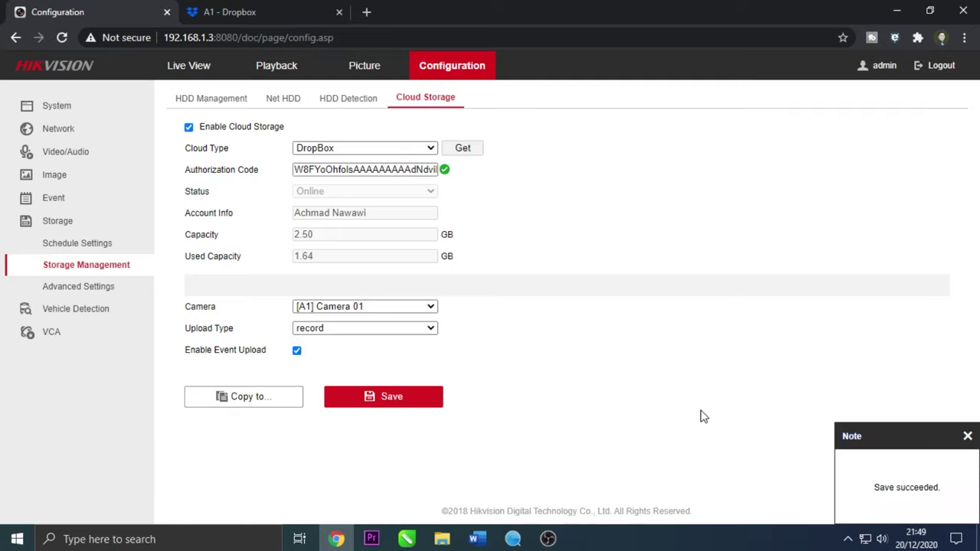